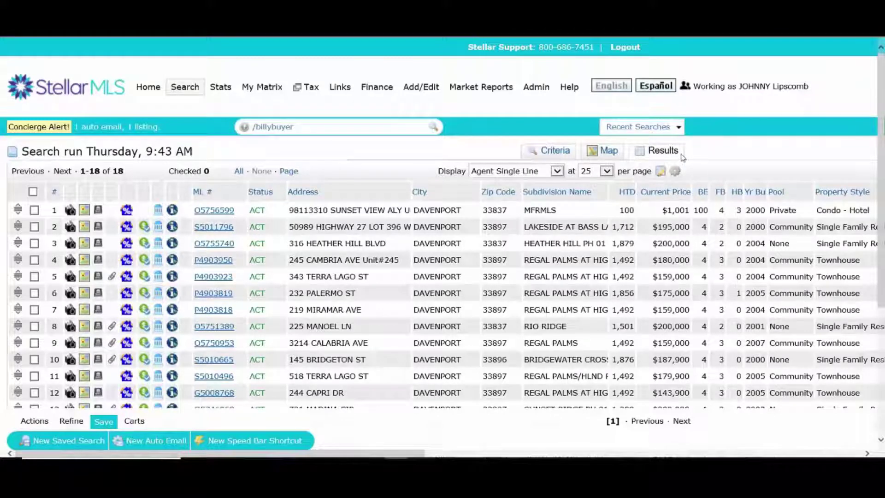
Rearrange the results grid so Current Price comes before HTD and Address sits between HTD and BE
click(509, 179)
drag(332, 454, 809, 455)
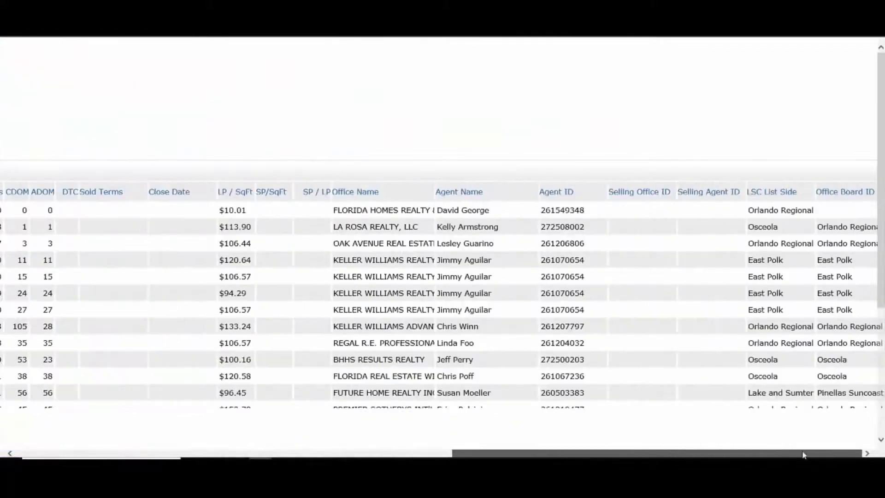
drag(639, 455, 198, 454)
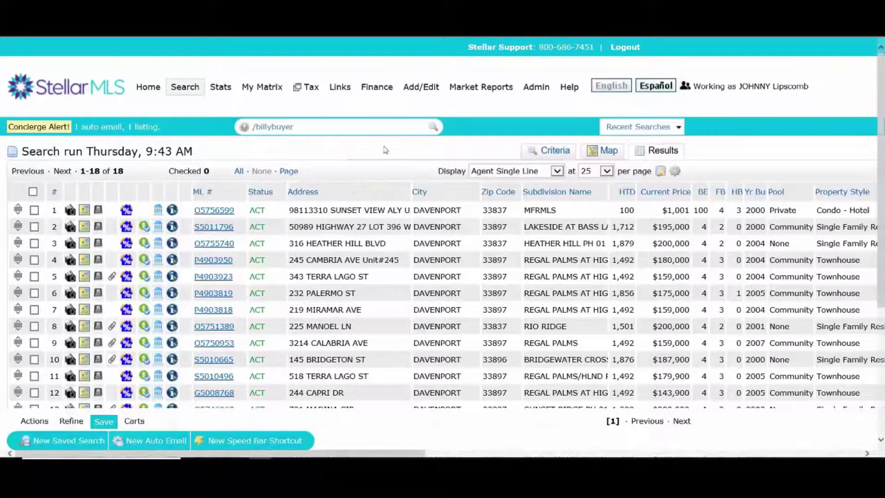
click(356, 191)
drag(352, 192, 530, 191)
drag(466, 191, 511, 196)
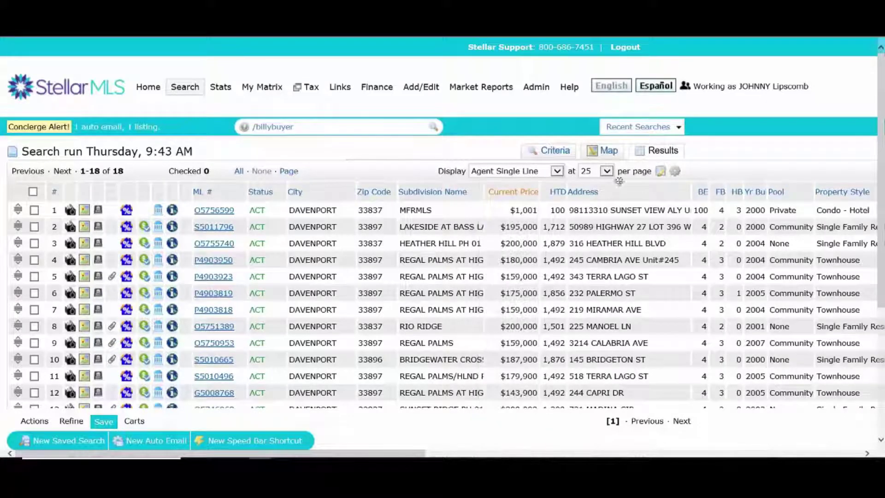
click(582, 196)
click(585, 196)
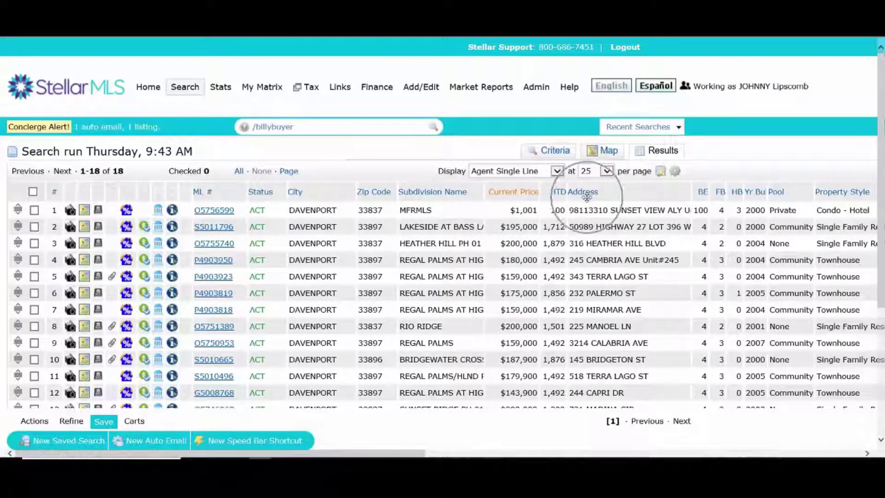
click(636, 191)
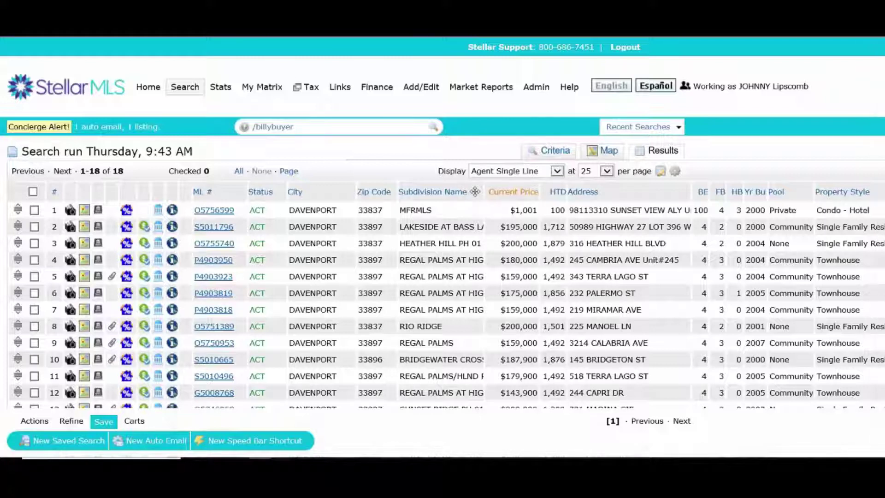
Remove the Subdivision Name column from the results grid
click(475, 192)
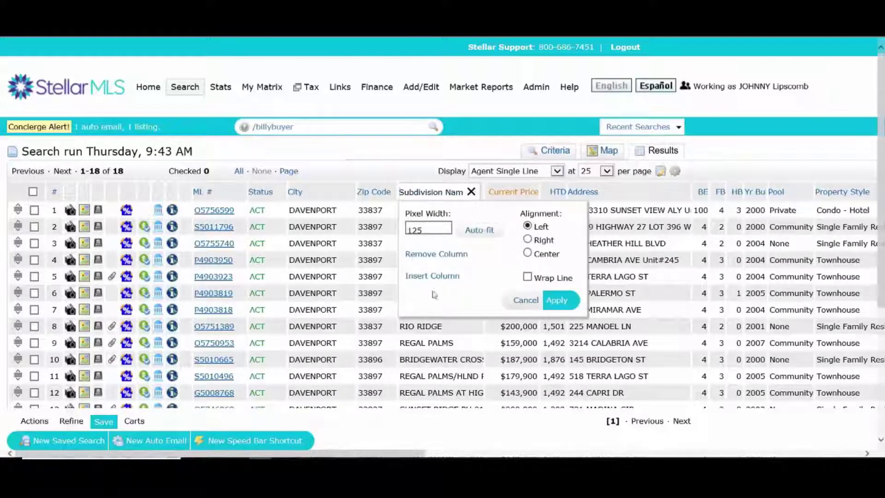
click(437, 254)
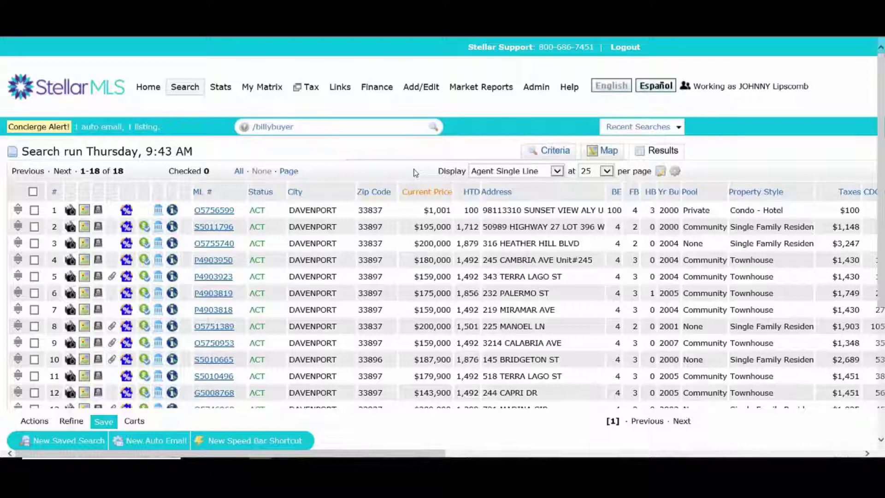
Insert a $/SqFt column after the Address column in the results grid
click(546, 191)
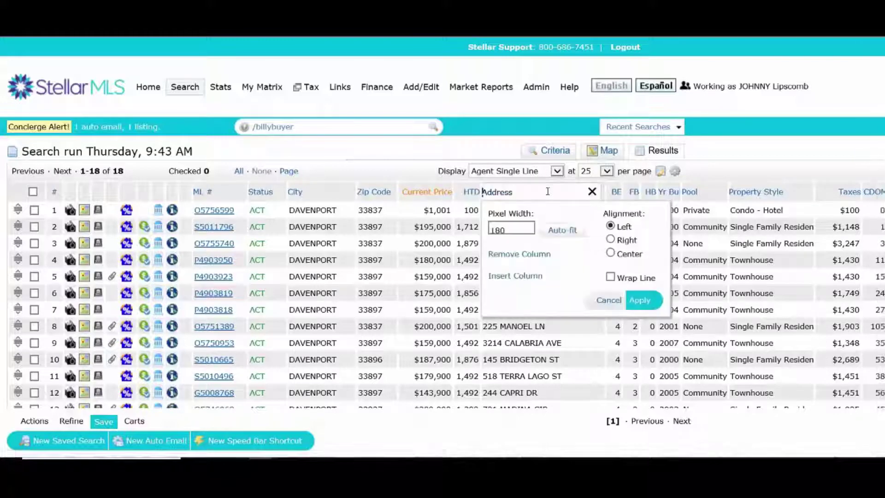
click(510, 280)
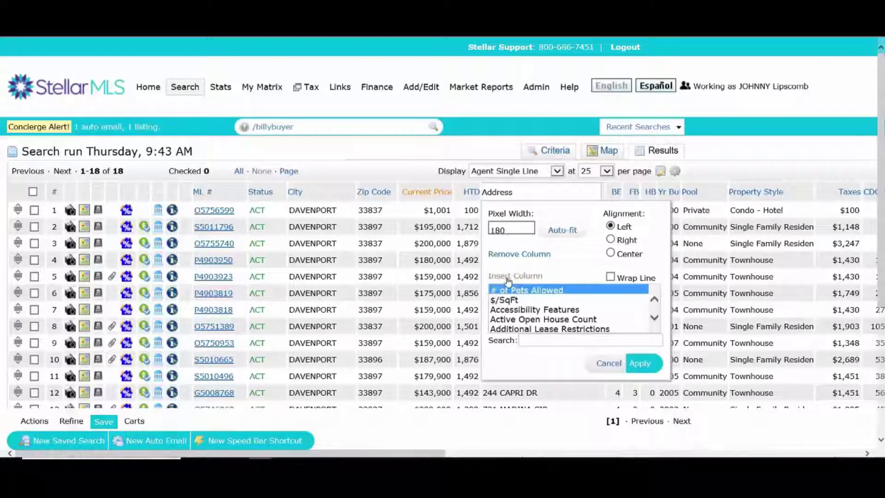
click(654, 317)
scroll(655, 317, down, 7)
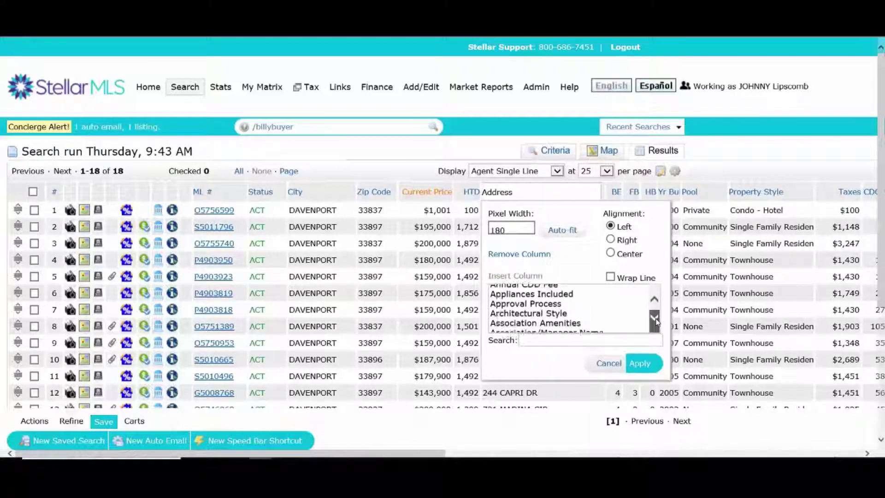
scroll(654, 299, up, 10)
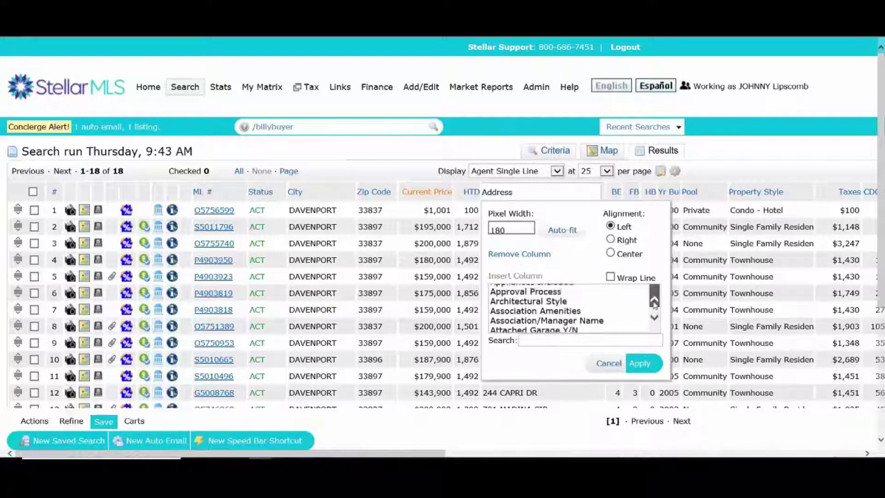
scroll(654, 302, up, 4)
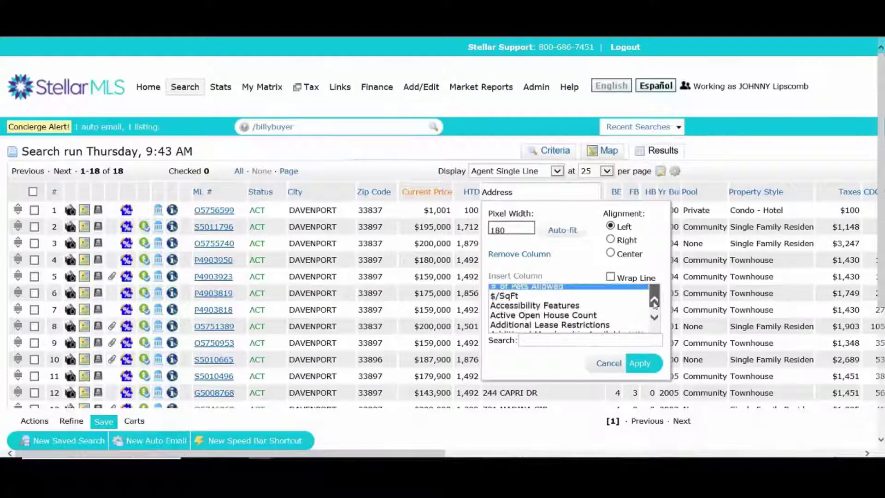
click(507, 300)
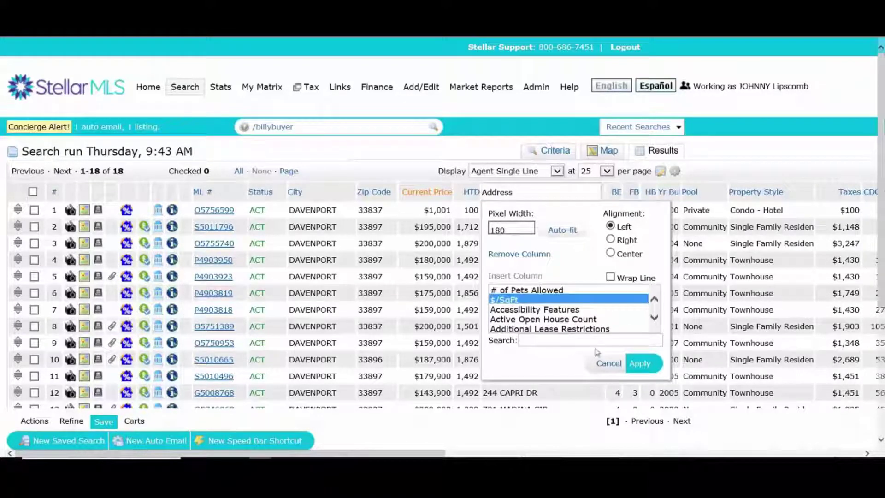
click(642, 367)
click(644, 369)
click(644, 365)
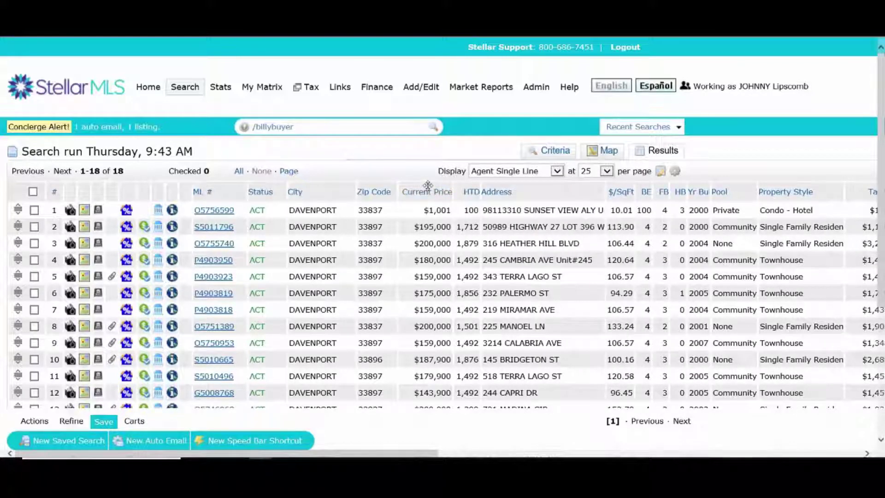
Move Current Price between HTD and Address, and place $/SqFt directly after Current Price
drag(425, 196, 496, 208)
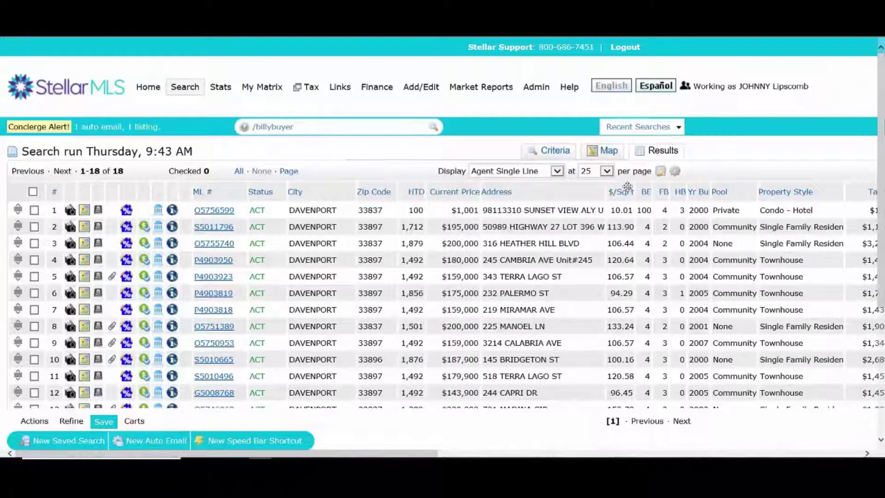
drag(622, 192, 516, 205)
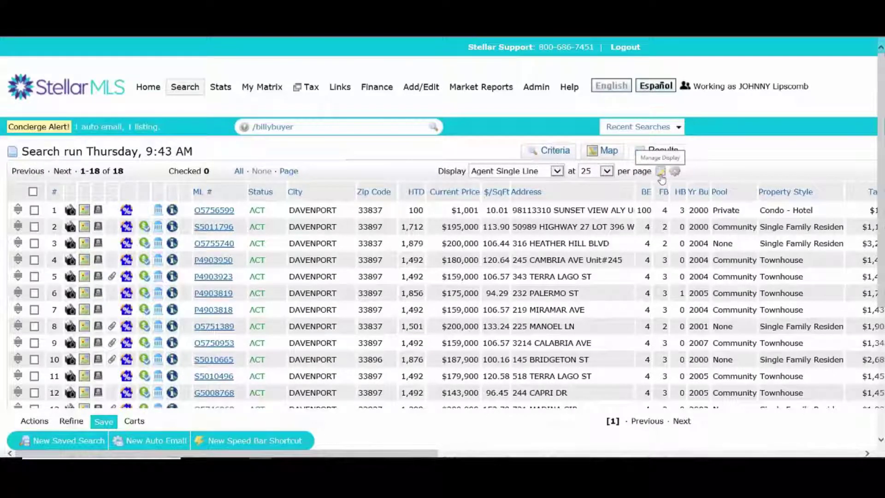
Save the modified grid as a copy of the display named "Customer Display Stellar"
click(661, 172)
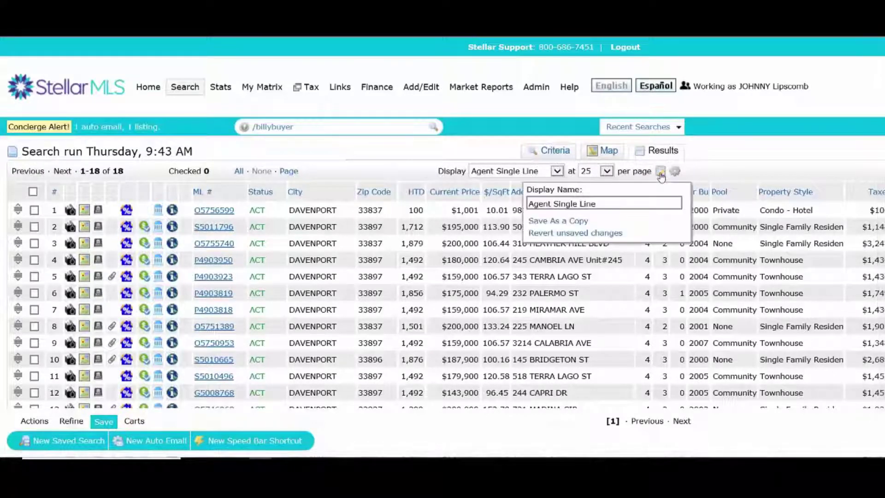
click(606, 207)
drag(607, 206, 526, 206)
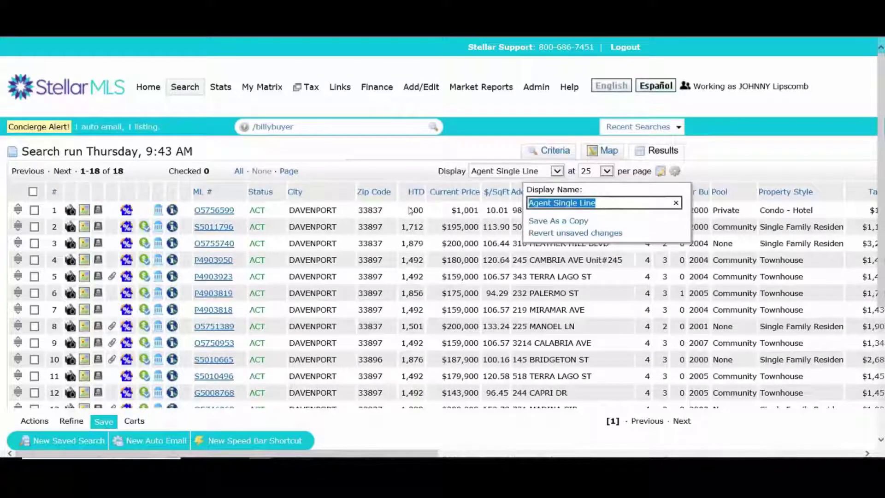
text(Customer D)
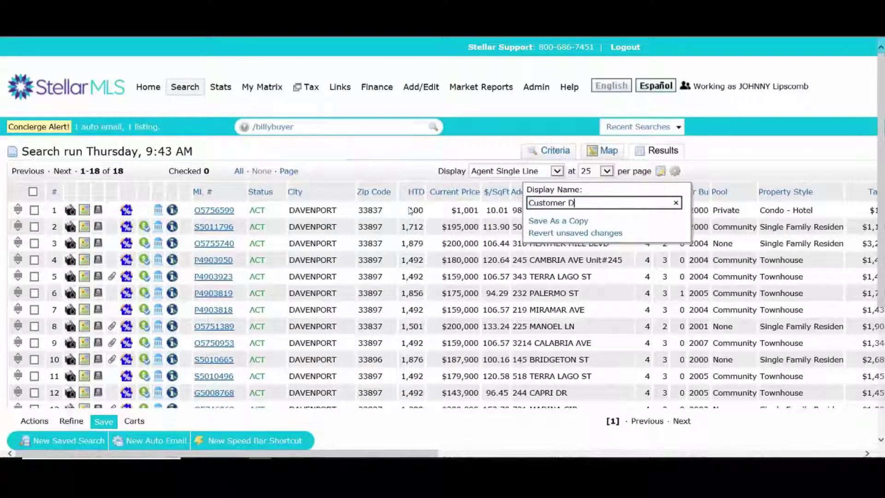
text(isplay Stellar)
click(559, 223)
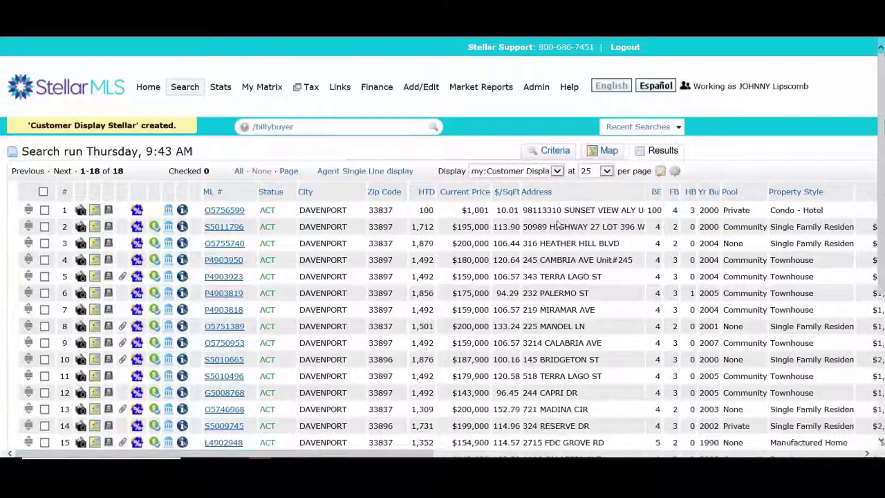
Check the available displays for my:Customer Display Stellar and keep it selected
click(477, 179)
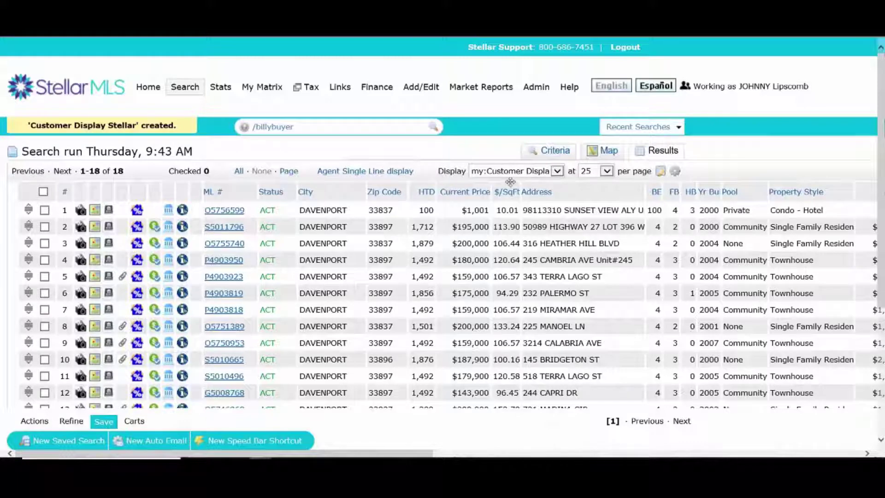
click(557, 172)
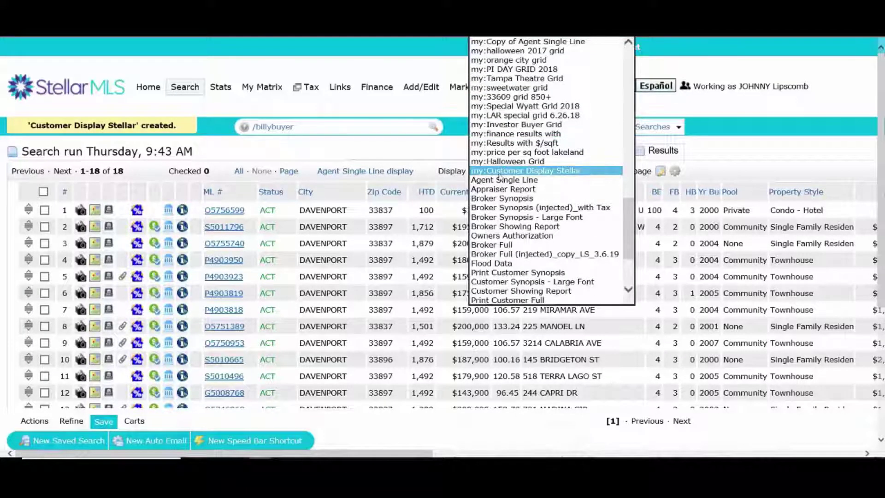
click(525, 171)
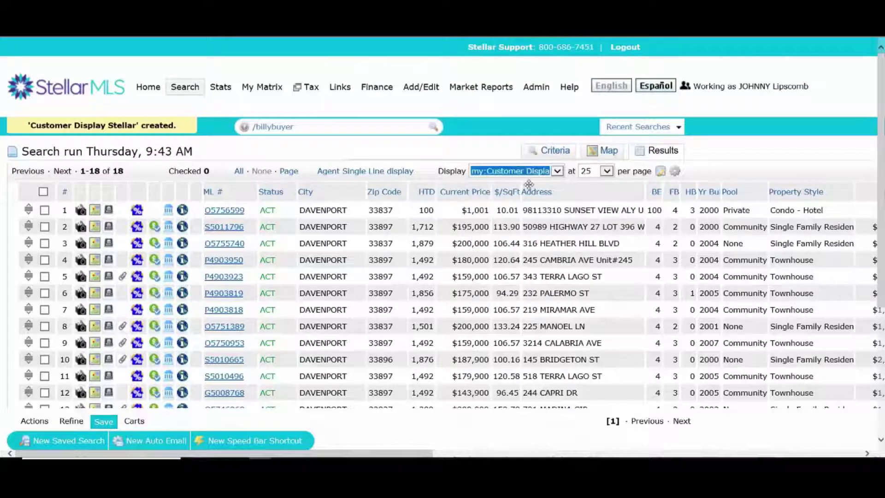
click(374, 176)
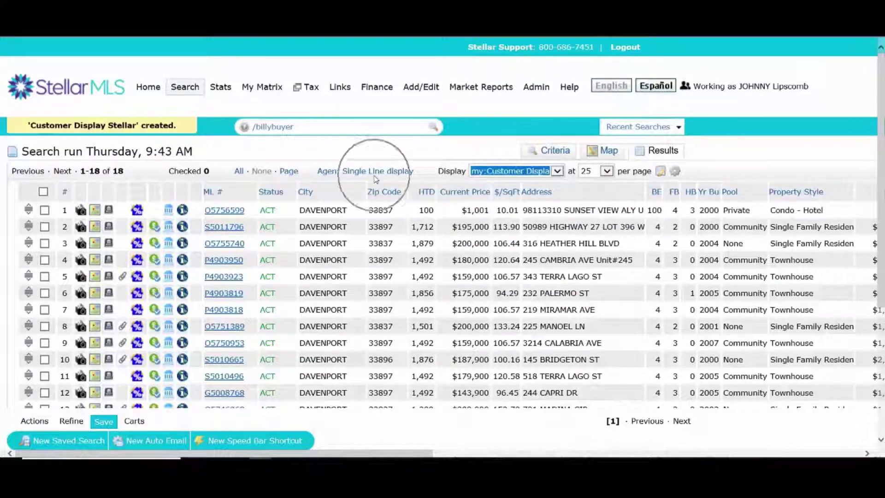
click(371, 183)
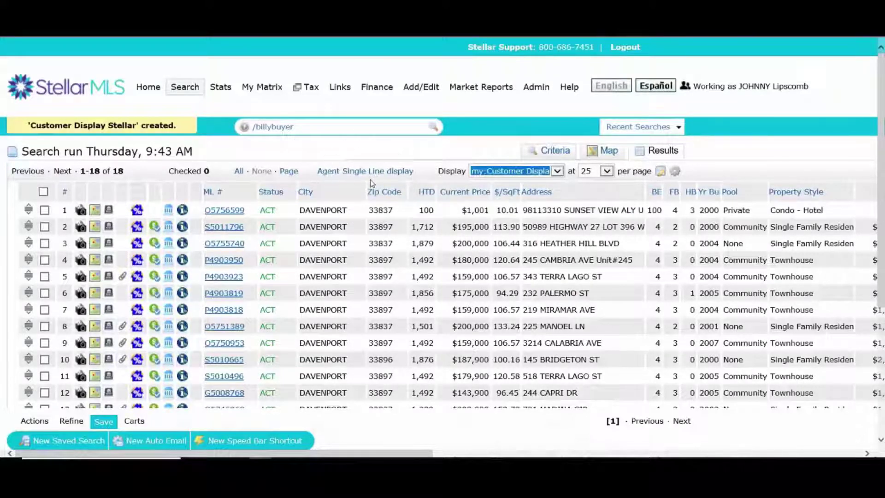
click(382, 181)
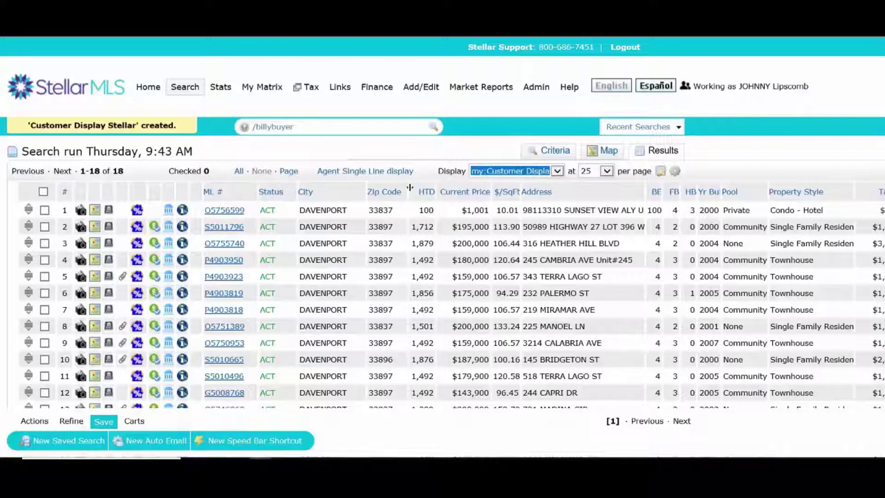
Set the current display, sort order and count per page as the Search starting default, and check the selected display
click(676, 173)
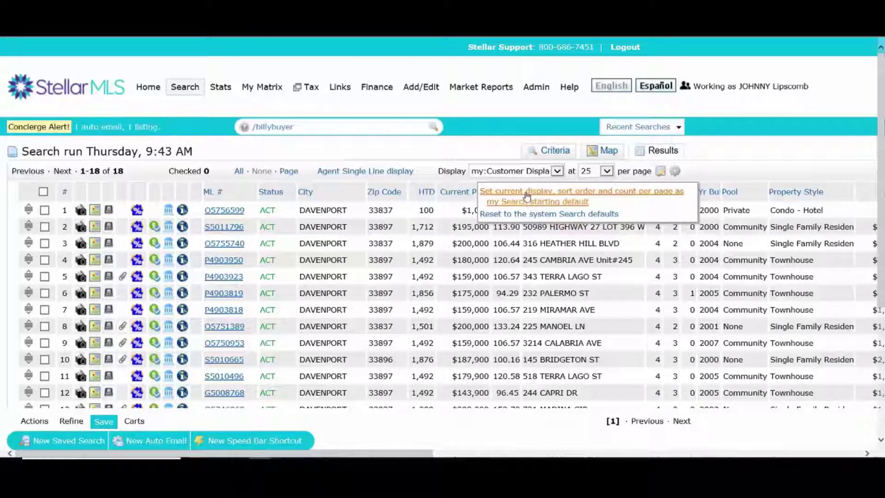
click(527, 196)
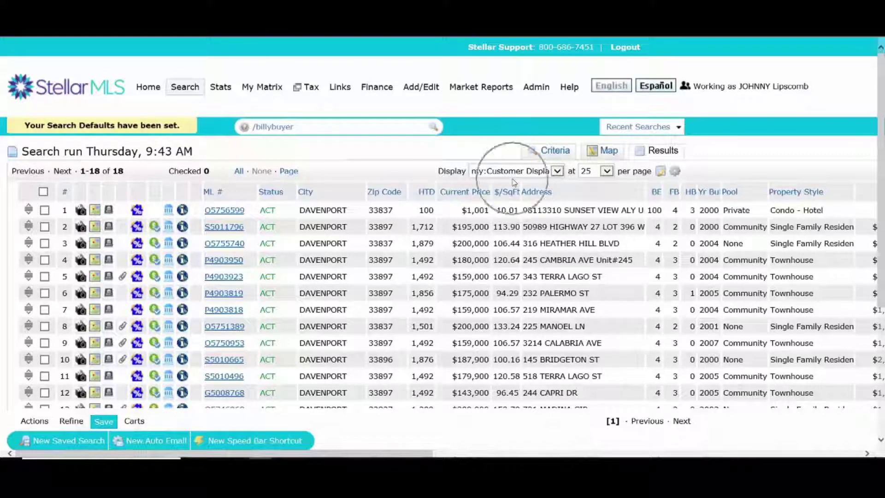
click(522, 171)
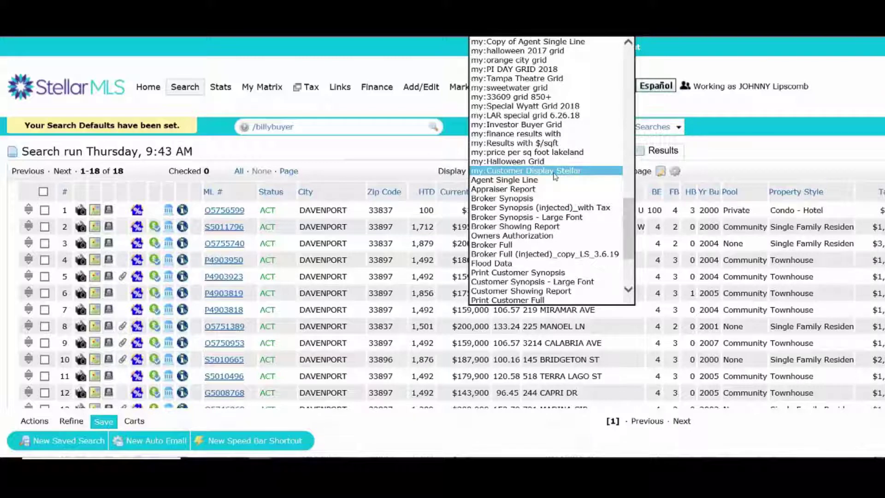
click(730, 176)
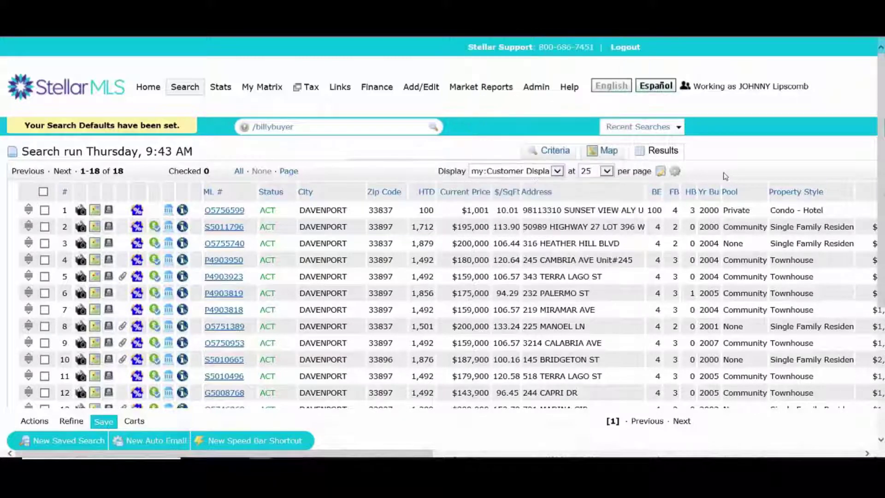
Reset to the system Search defaults and check which display is selected in the list of available displays
click(674, 174)
click(558, 215)
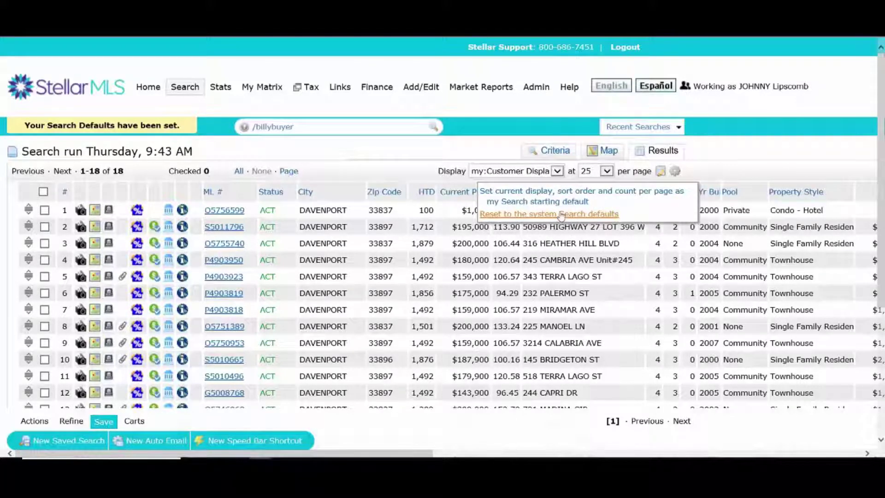
click(561, 215)
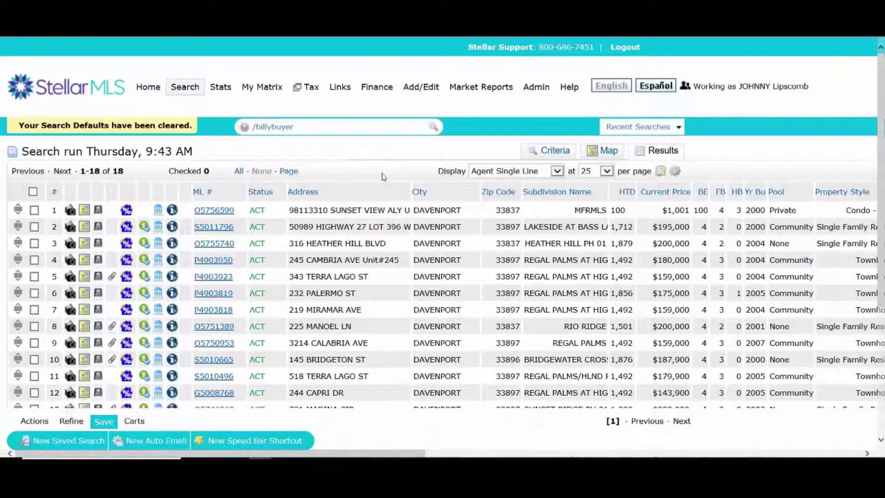
click(530, 173)
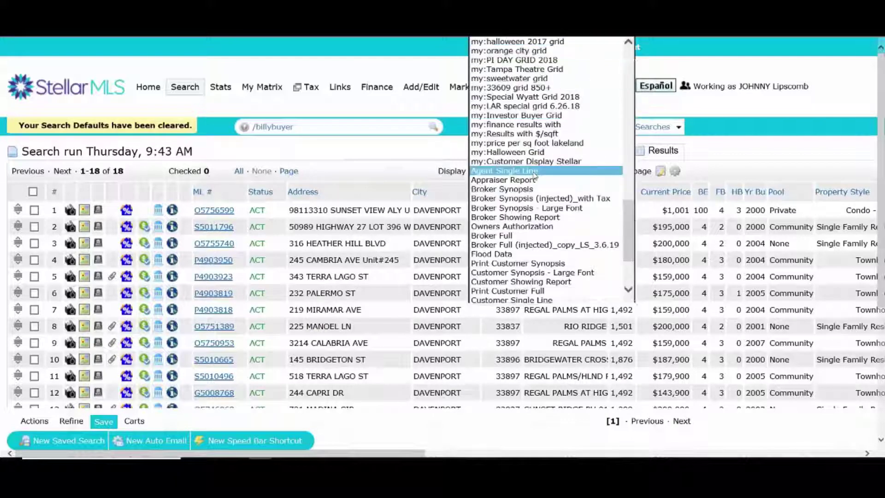
click(323, 151)
Open the management page for custom displays from the My Matrix settings
mouse_move(252, 85)
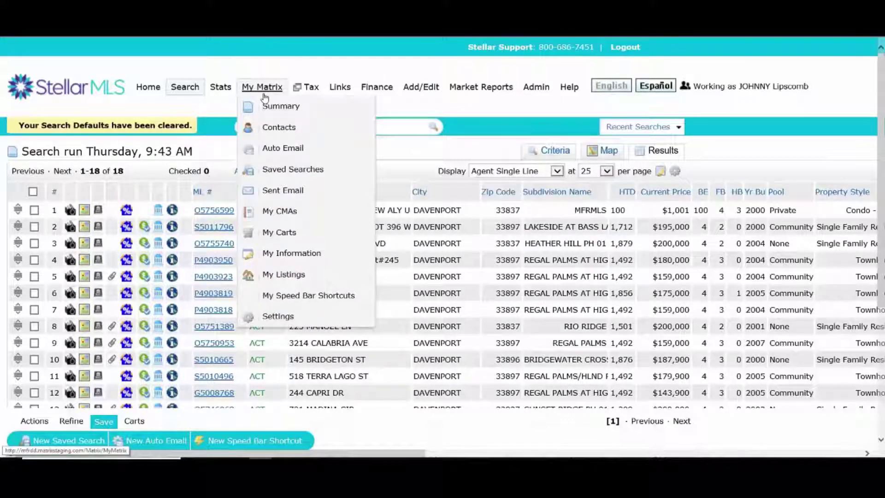
click(264, 96)
click(279, 316)
scroll(240, 292, down, 5)
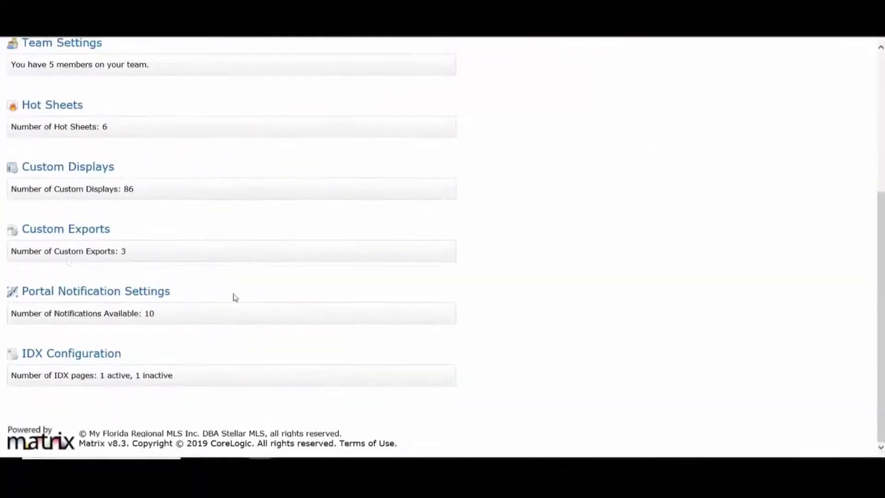
click(77, 175)
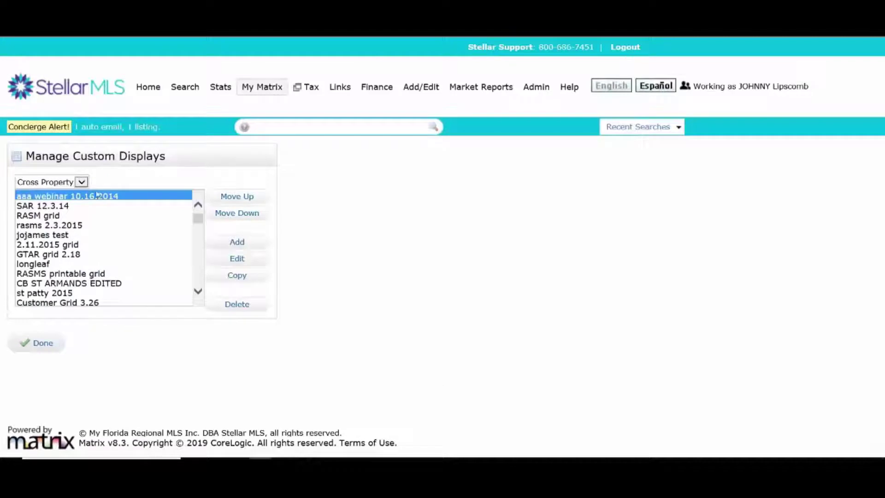
Find Customer Display Stellar among the Cross Property custom displays and delete it
scroll(130, 240, down, 3)
scroll(112, 251, up, 3)
scroll(99, 230, down, 6)
scroll(123, 268, down, 5)
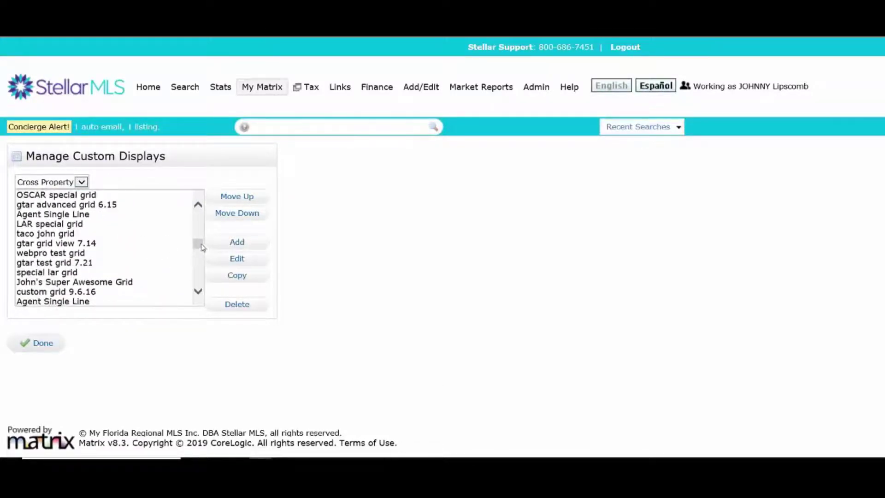
drag(198, 241, 198, 277)
click(98, 302)
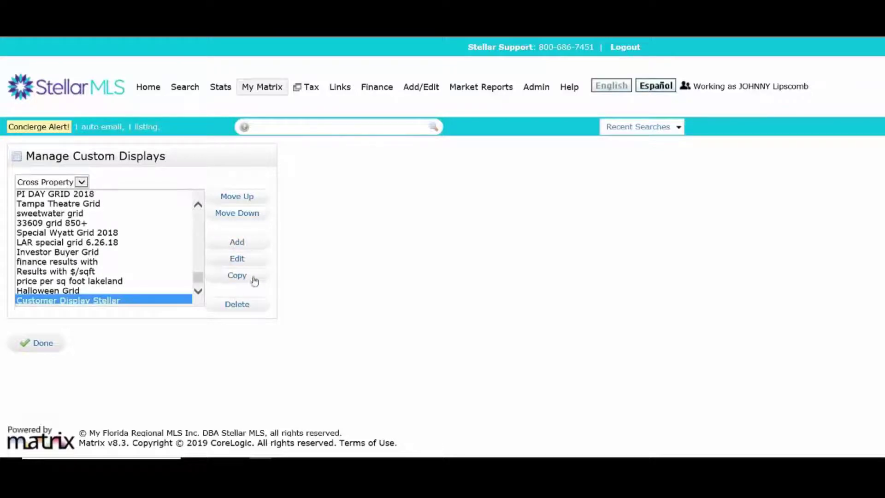
click(239, 304)
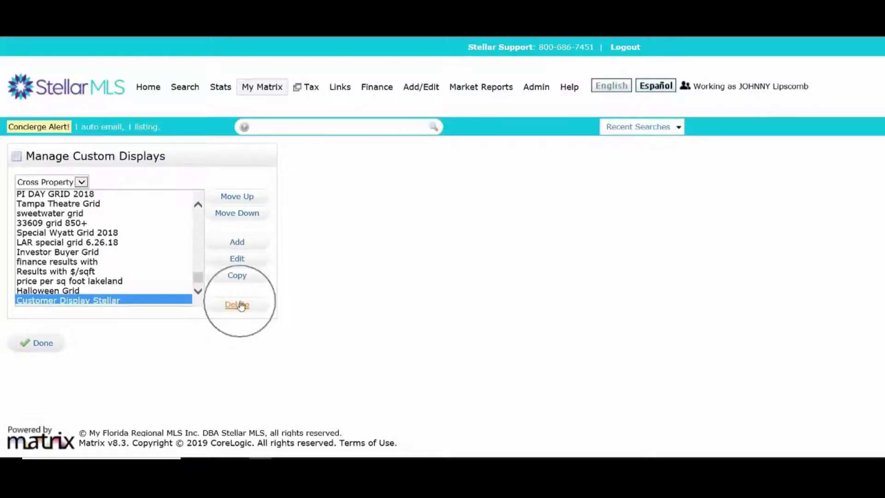